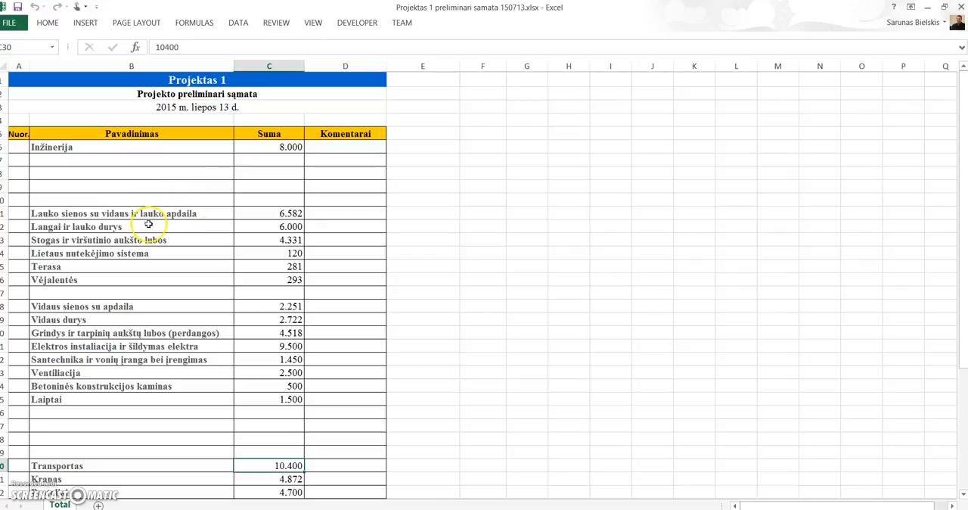
Step: Compare the exterior wall and window rows of the preliminary estimate with the Elements group column in the Estimate.xlsm workbook
{"action": "left_click", "coordinate": [134, 217]}
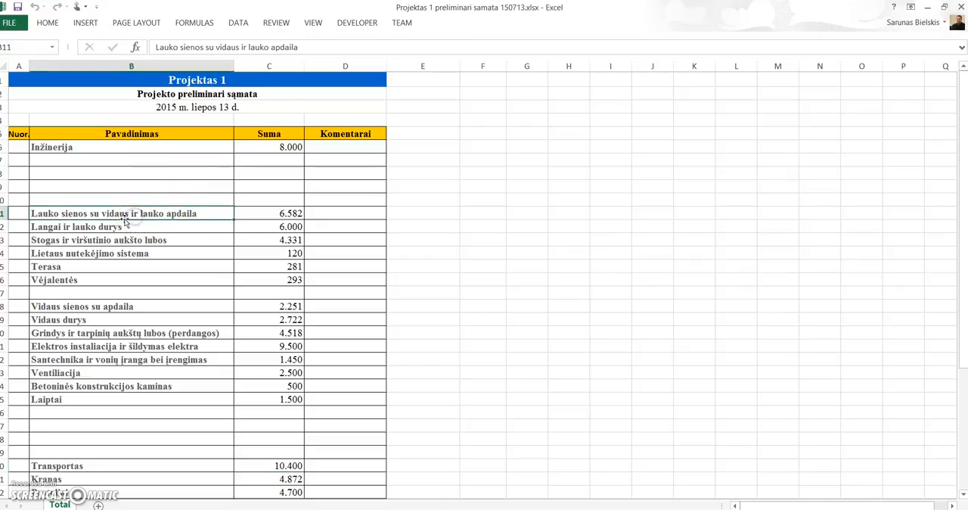
{"action": "left_click", "coordinate": [113, 229]}
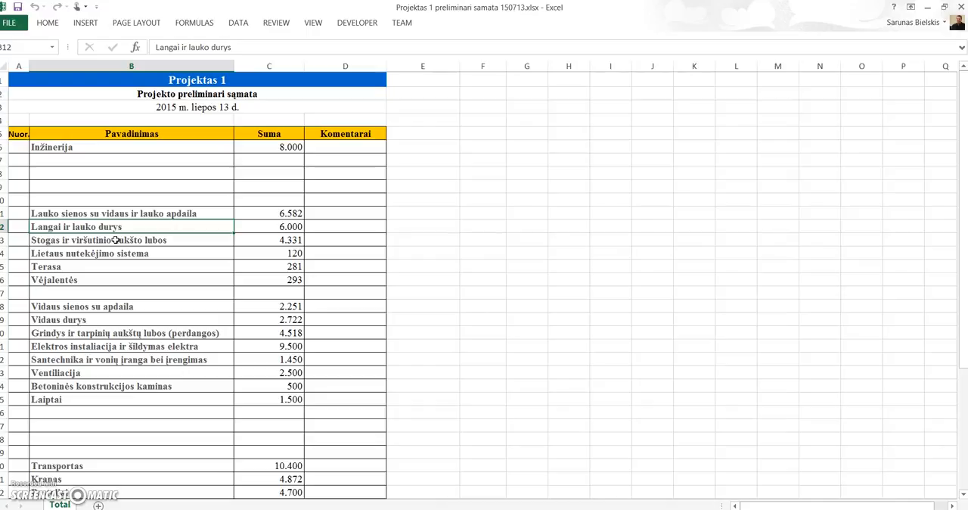
{"action": "left_click", "coordinate": [257, 507]}
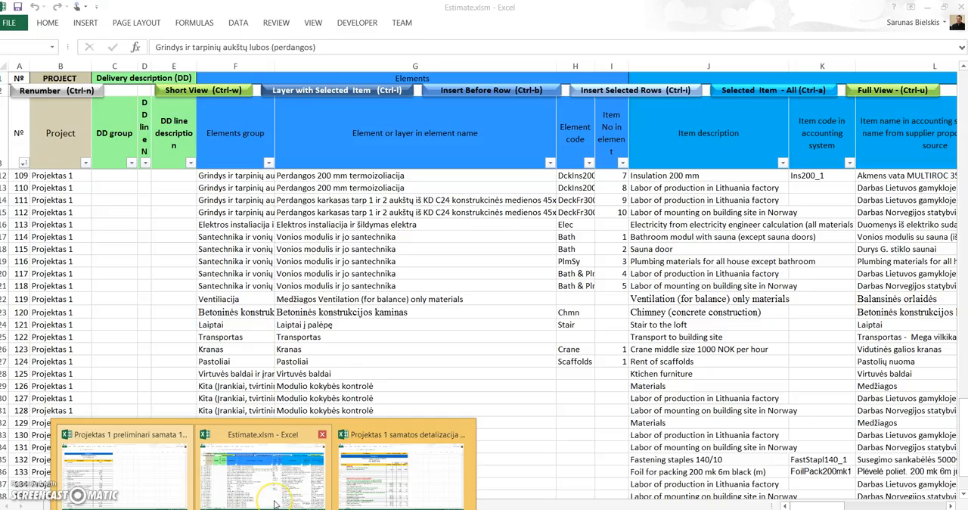
{"action": "left_click", "coordinate": [275, 505]}
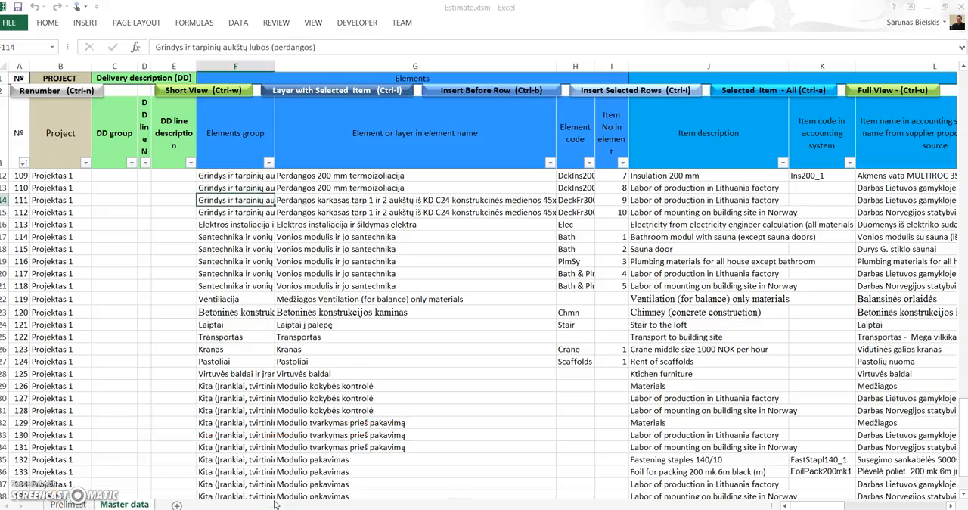
{"action": "left_click", "coordinate": [240, 139]}
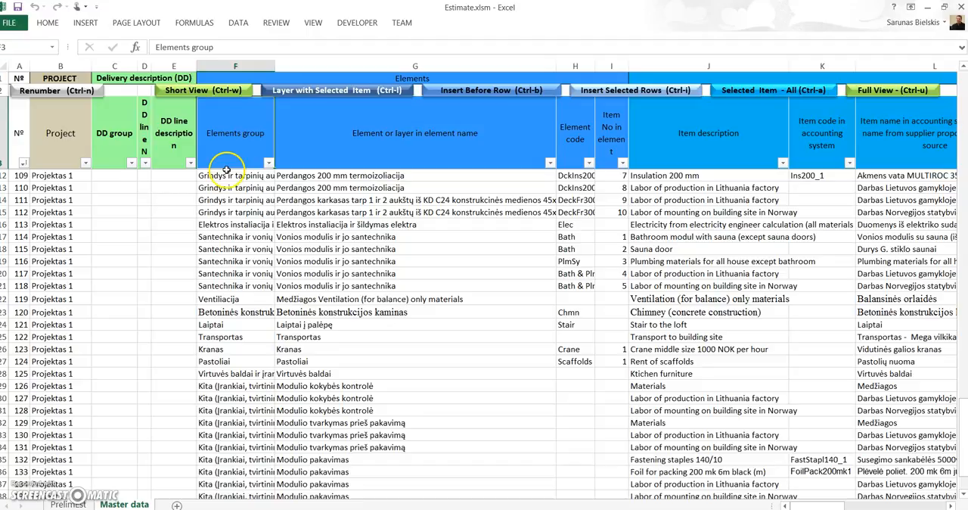
{"action": "scroll", "coordinate": [231, 286], "scroll_direction": "down", "scroll_amount": 3}
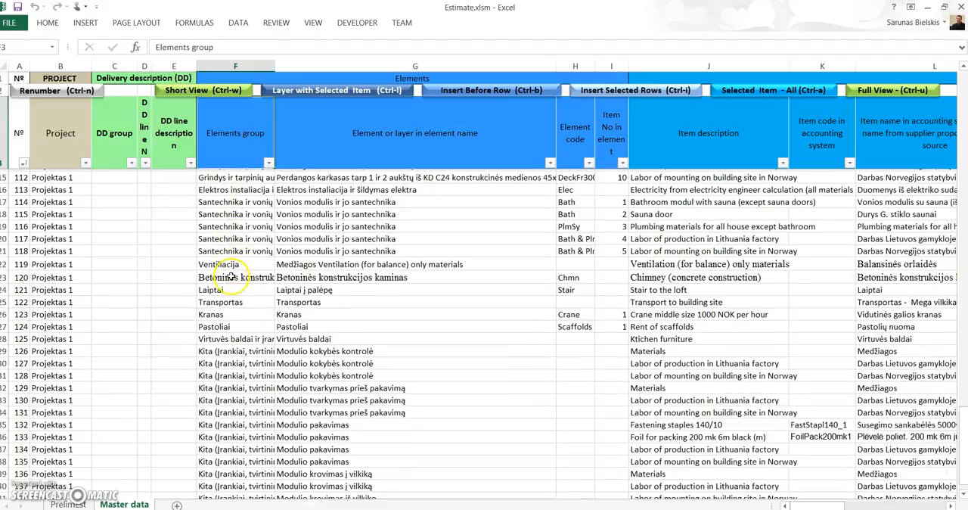
{"action": "scroll", "coordinate": [228, 290], "scroll_direction": "up", "scroll_amount": 15}
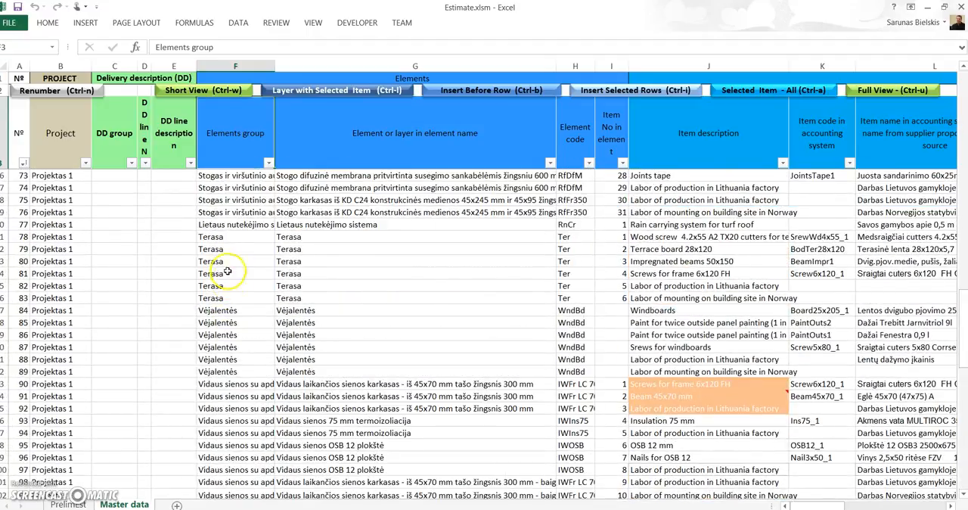
{"action": "left_click", "coordinate": [228, 199]}
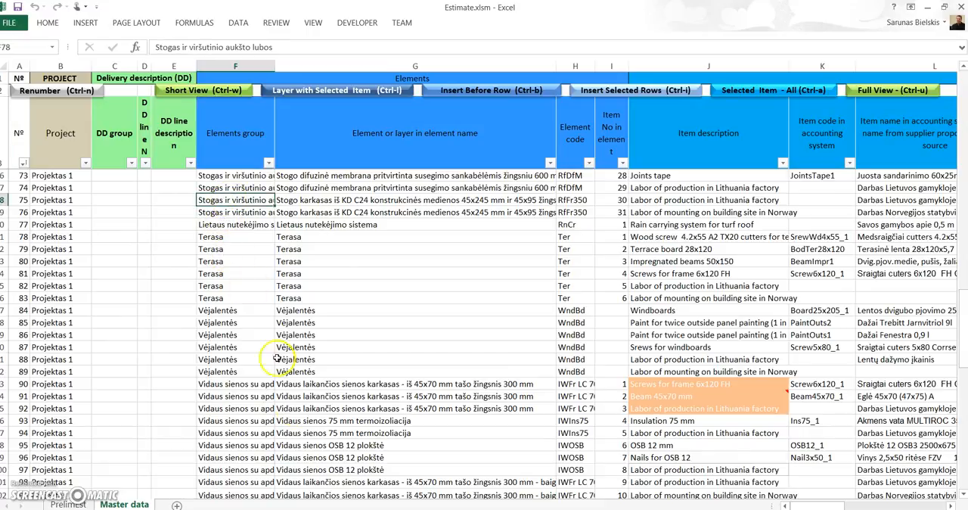
Step: Revisit the item names in the preliminary estimate, then inspect the roof frame layer name in the Estimate.xlsm Master data sheet
{"action": "mouse_move", "coordinate": [263, 509]}
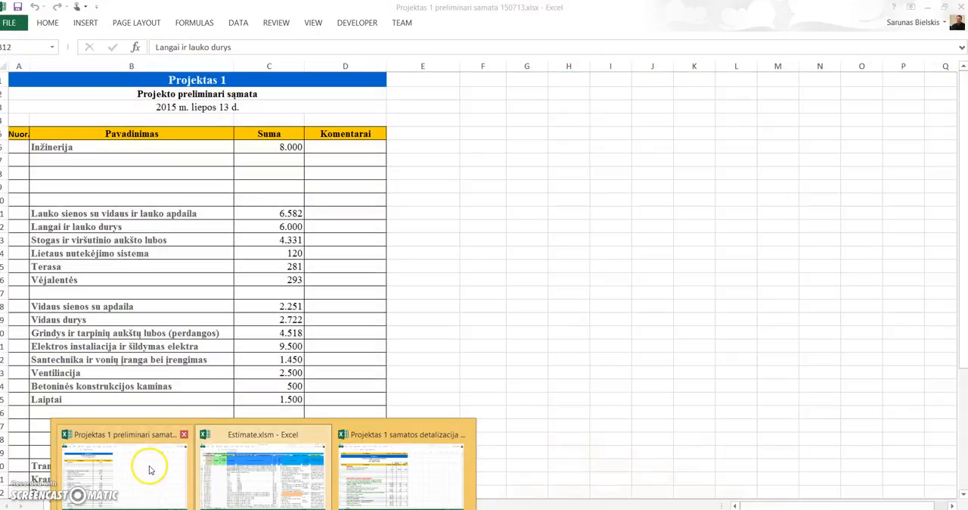
{"action": "left_click", "coordinate": [147, 464]}
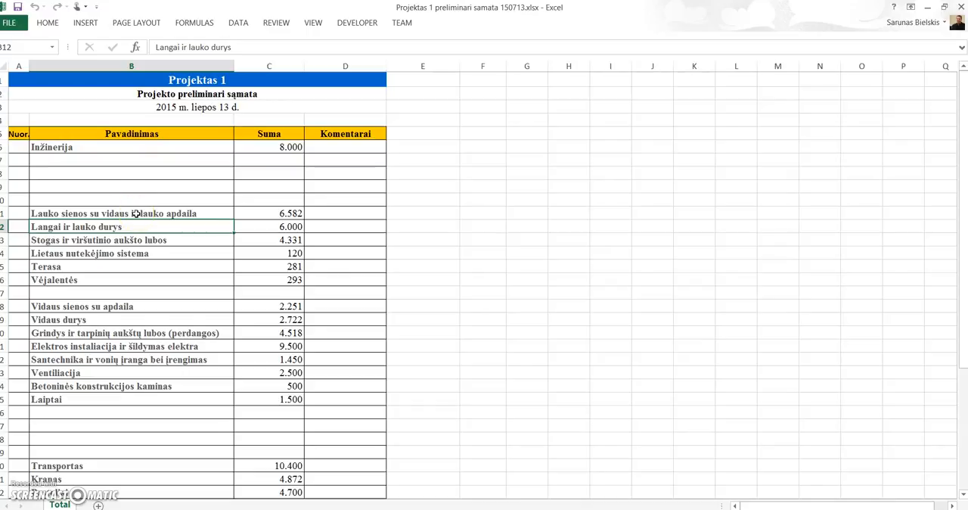
{"action": "left_click", "coordinate": [263, 509]}
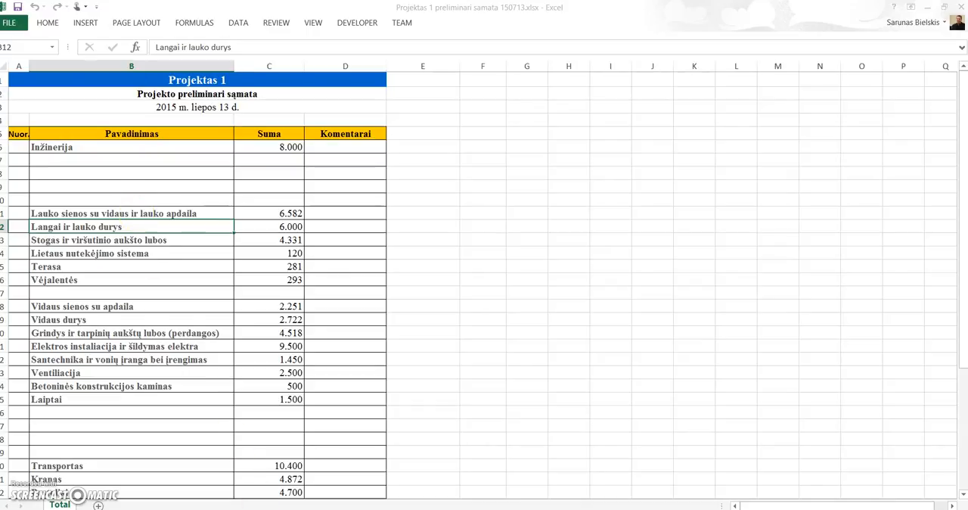
{"action": "left_click", "coordinate": [262, 472]}
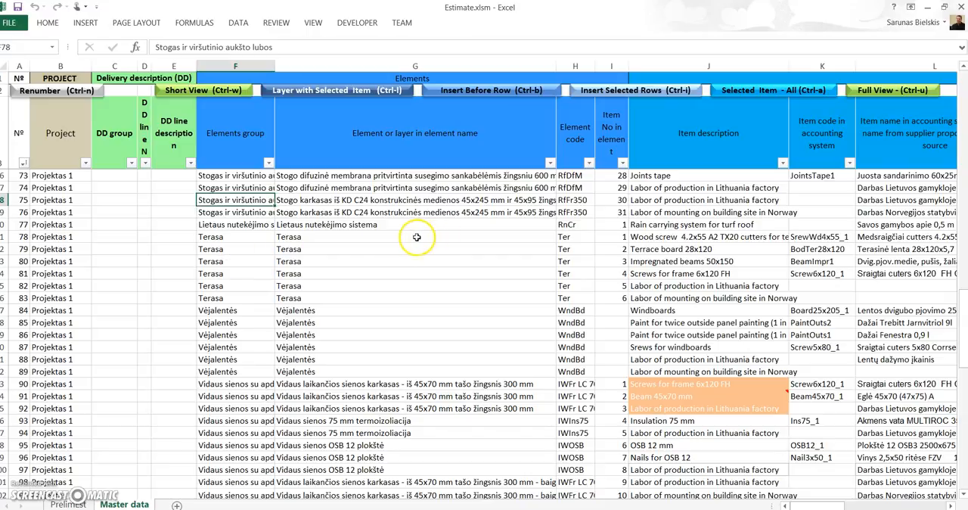
{"action": "left_click", "coordinate": [393, 212]}
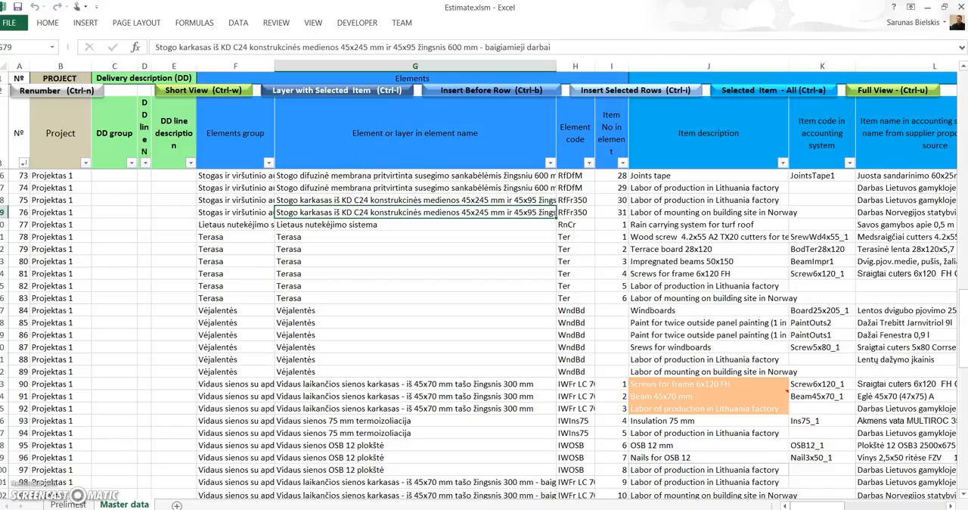
Step: Switch to the Projektas 1 samatos detalizacija workbook and view its engineering and exterior wall sections
{"action": "left_click", "coordinate": [263, 509]}
{"action": "left_click", "coordinate": [382, 473]}
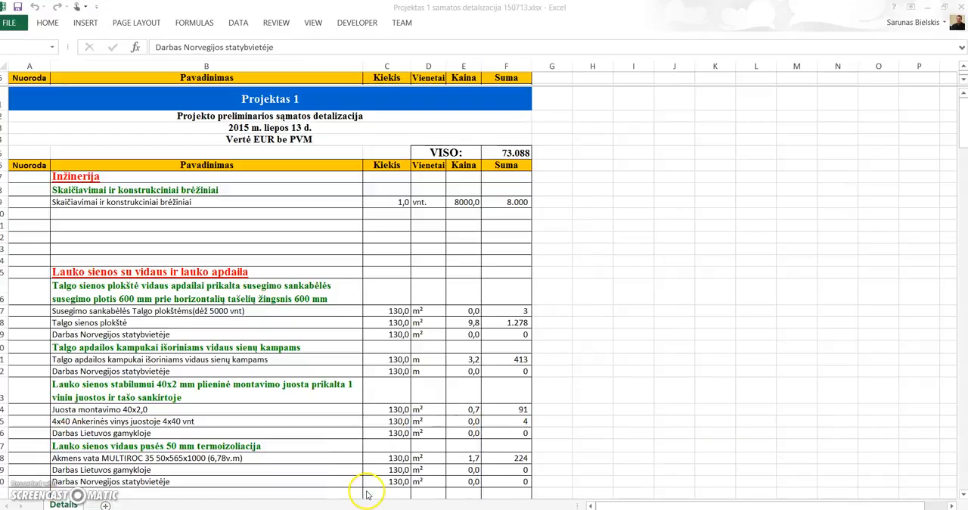
{"action": "scroll", "coordinate": [280, 310], "scroll_direction": "down", "scroll_amount": 1}
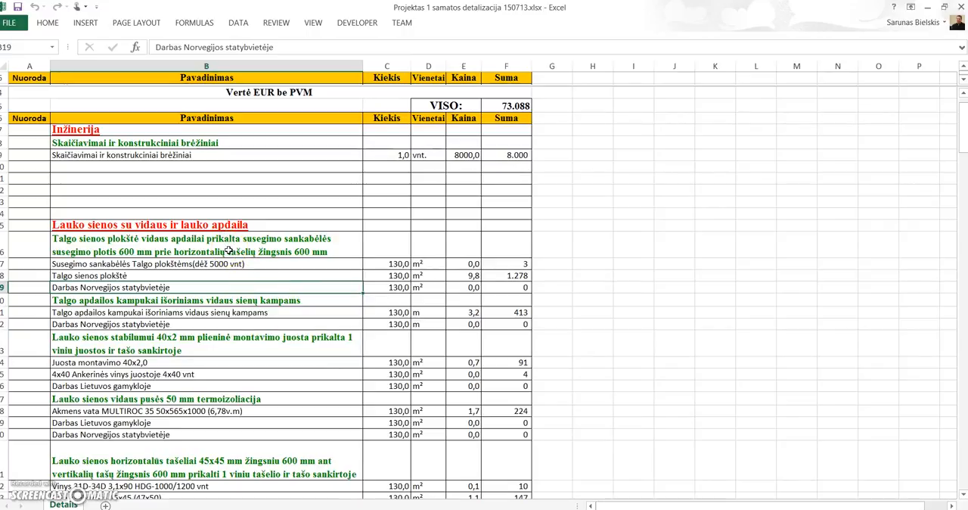
Step: In Estimate.xlsm, examine the roof frame and diffusion membrane layers, the ROOF 130 item description and the layer name filter options
{"action": "mouse_move", "coordinate": [263, 509]}
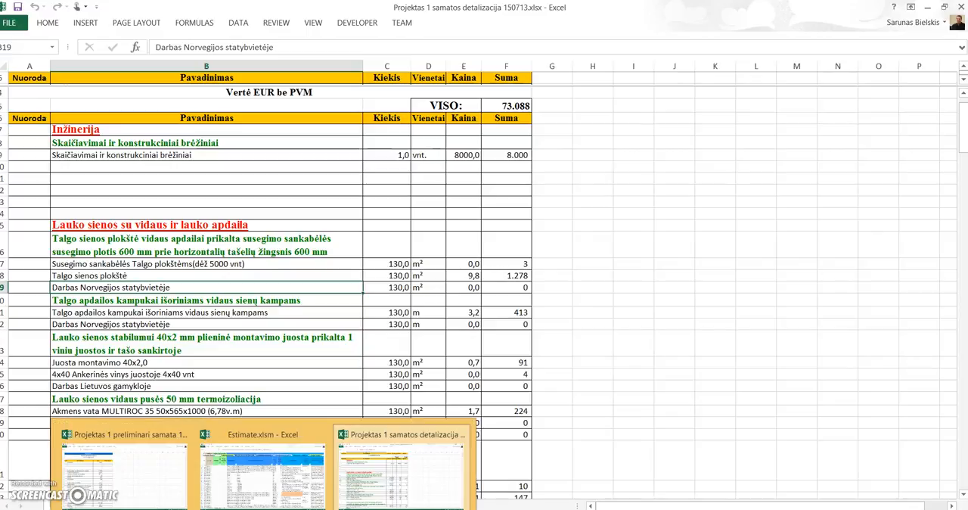
{"action": "mouse_move", "coordinate": [262, 469]}
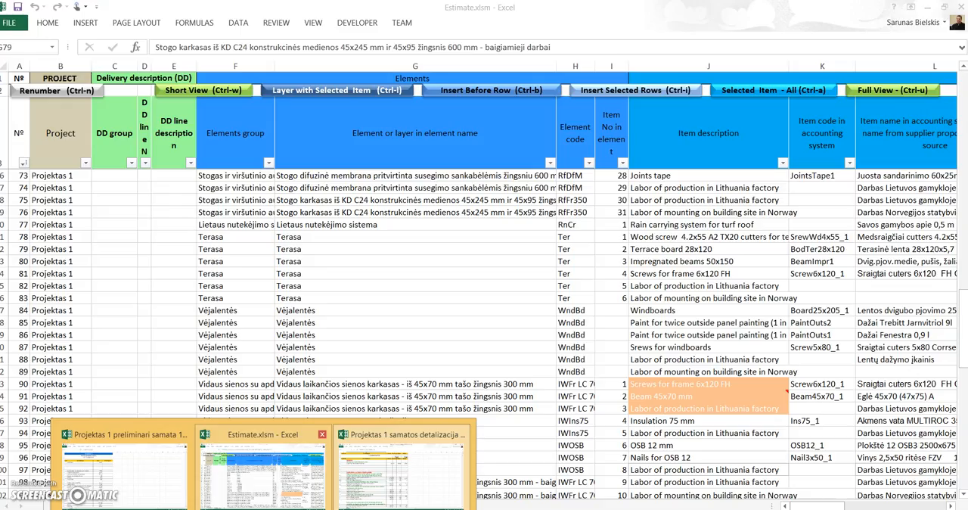
{"action": "left_click", "coordinate": [285, 501]}
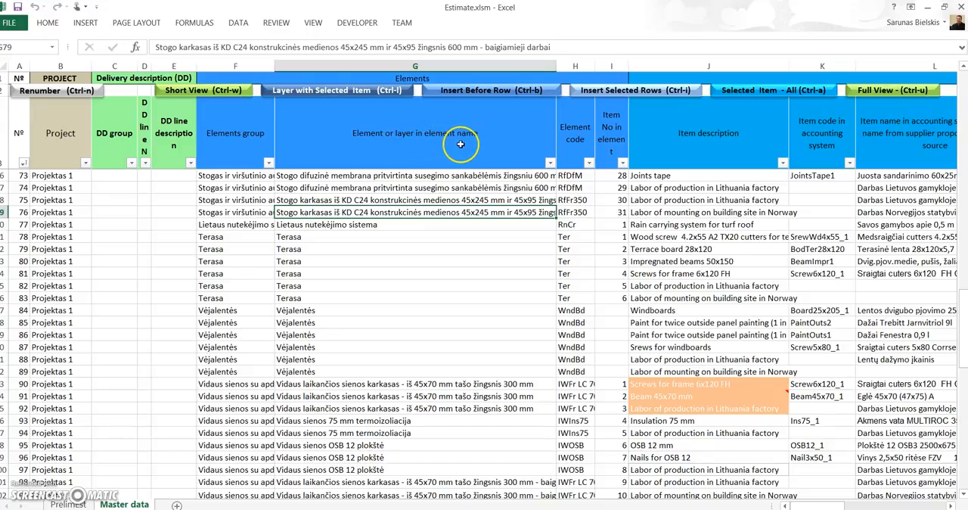
{"action": "left_click", "coordinate": [417, 200]}
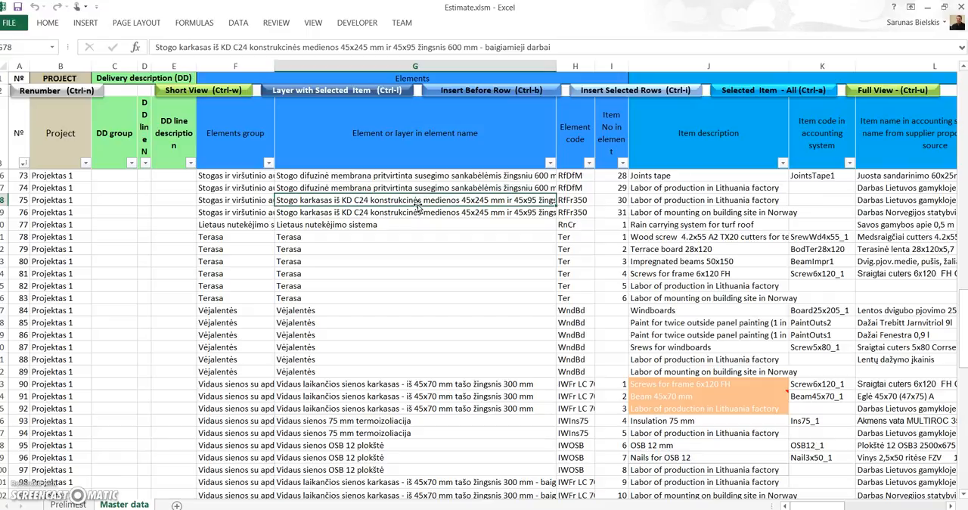
{"action": "scroll", "coordinate": [417, 206], "scroll_direction": "up", "scroll_amount": 1}
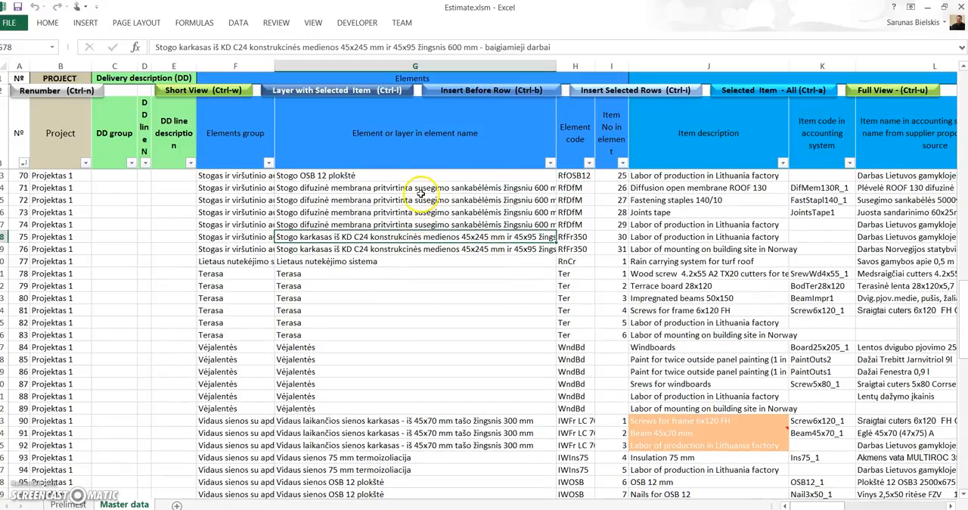
{"action": "left_click", "coordinate": [421, 189]}
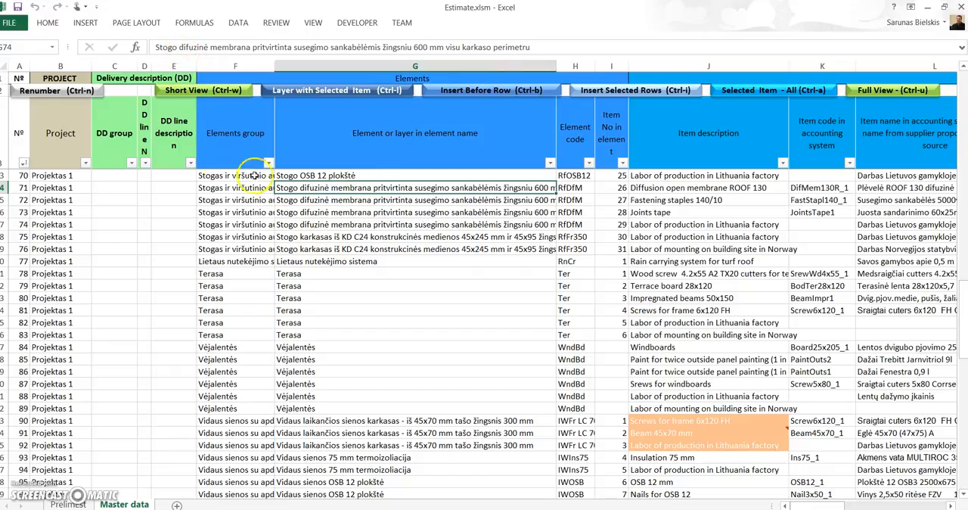
{"action": "left_click", "coordinate": [658, 186]}
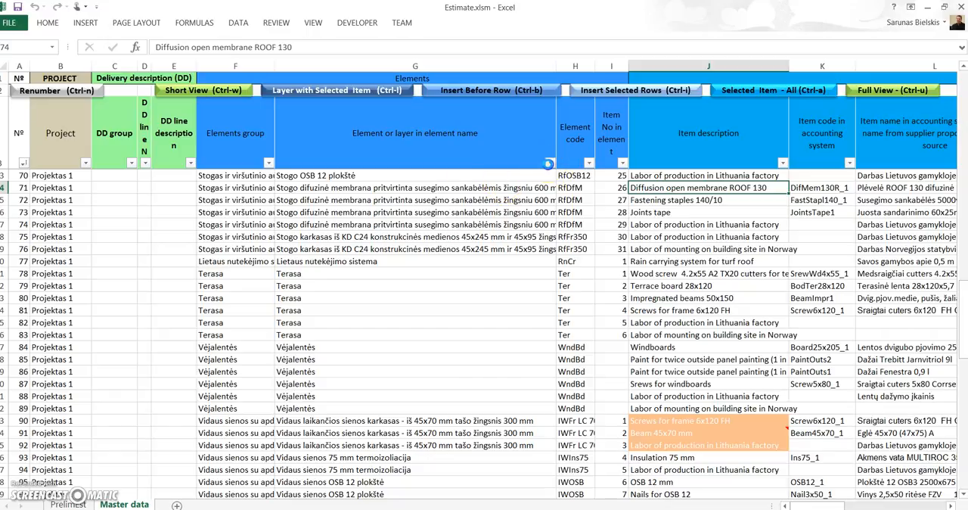
{"action": "left_click", "coordinate": [549, 163]}
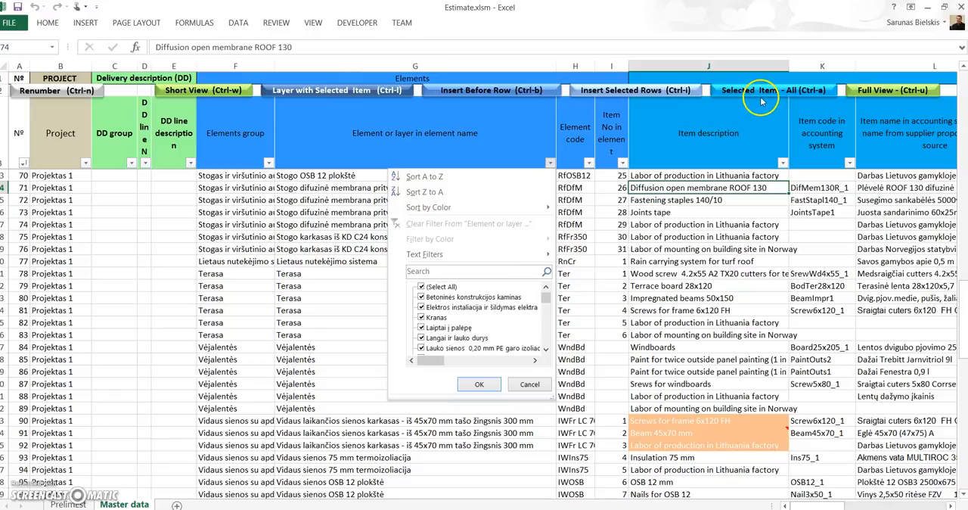
{"action": "left_click", "coordinate": [330, 235]}
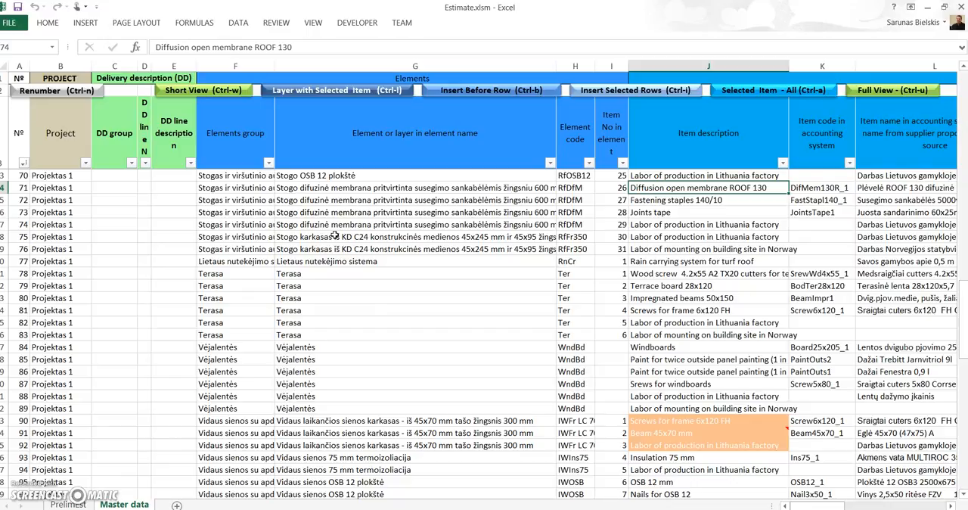
Step: Switch to the estimate detail workbook and inspect the first Talgo wall panel layer under the exterior walls group
{"action": "mouse_move", "coordinate": [263, 509]}
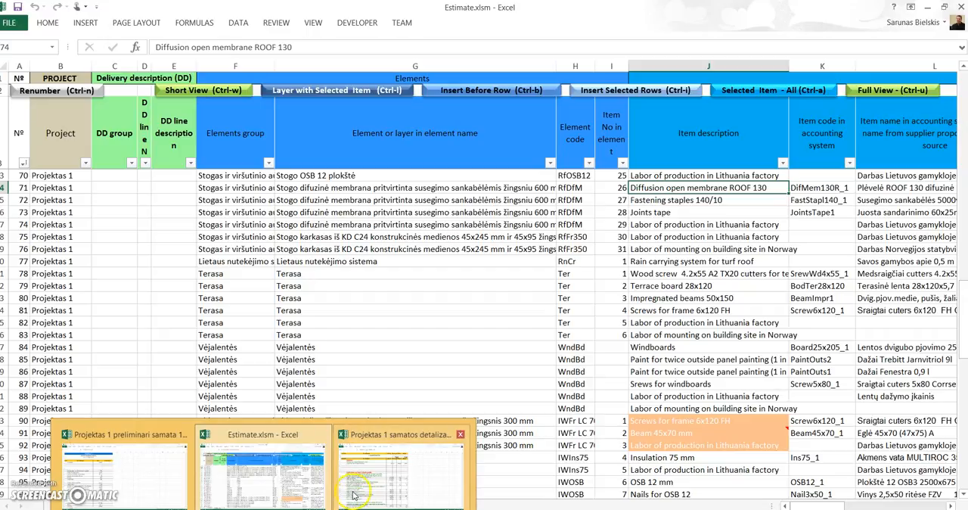
{"action": "mouse_move", "coordinate": [354, 496]}
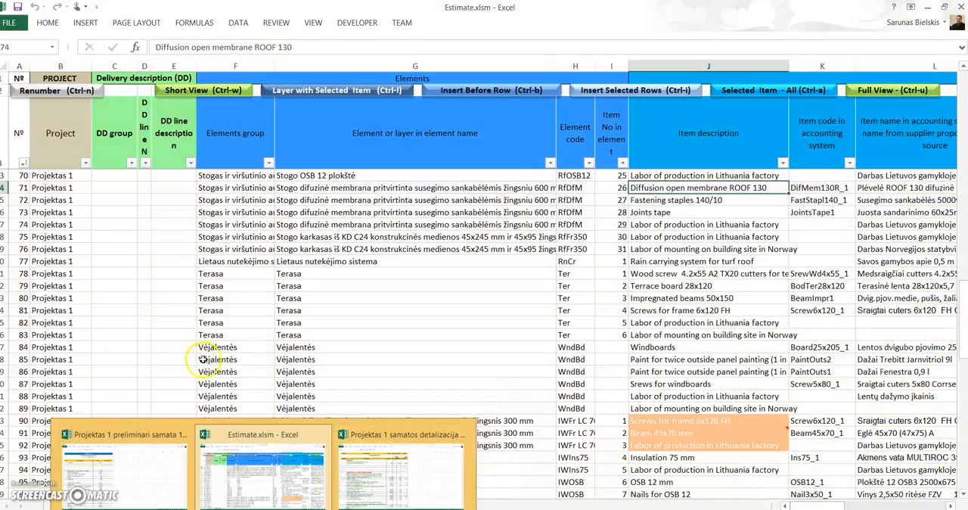
{"action": "left_click", "coordinate": [261, 472]}
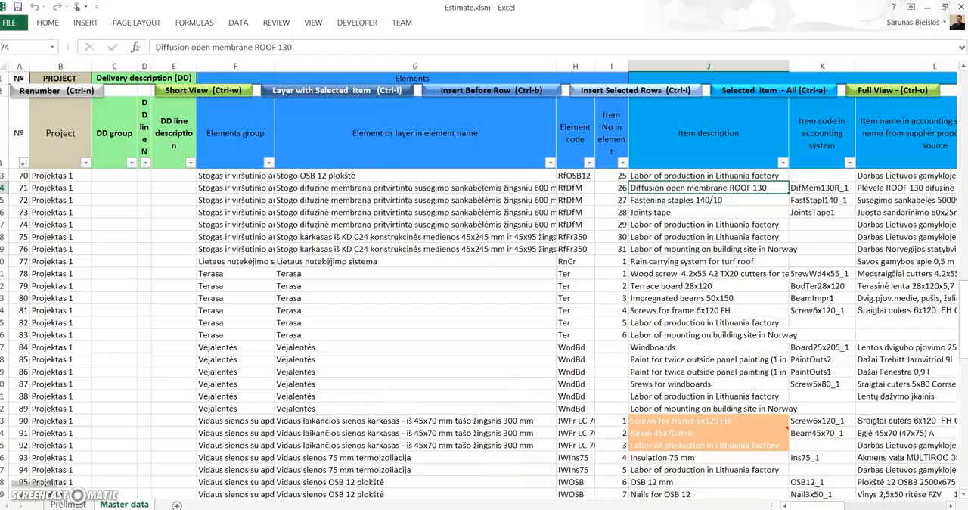
{"action": "mouse_move", "coordinate": [264, 509]}
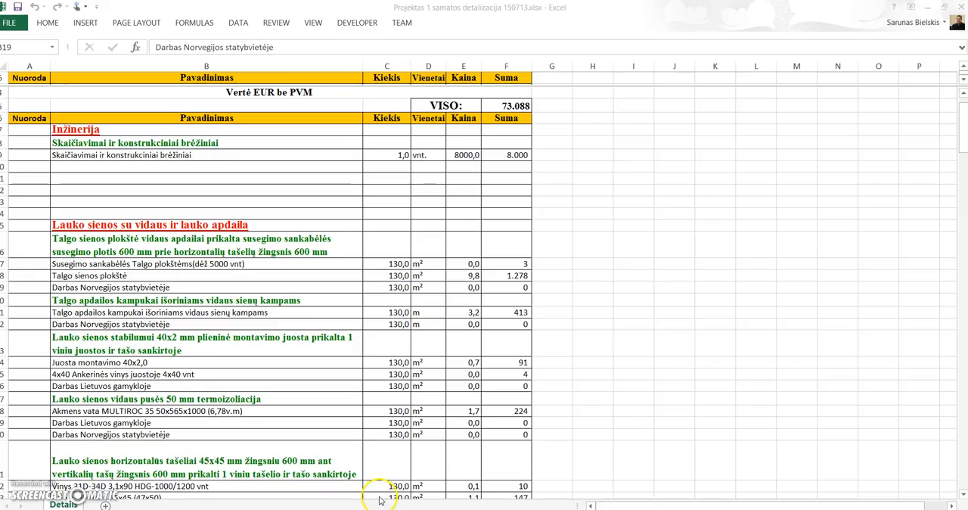
{"action": "left_click", "coordinate": [381, 491]}
{"action": "scroll", "coordinate": [275, 326], "scroll_direction": "down", "scroll_amount": 1}
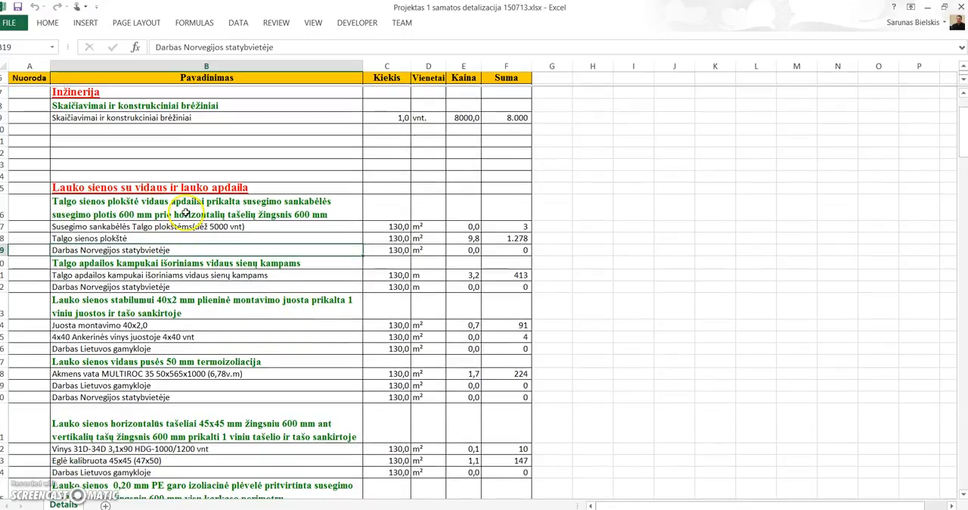
{"action": "left_click", "coordinate": [182, 209]}
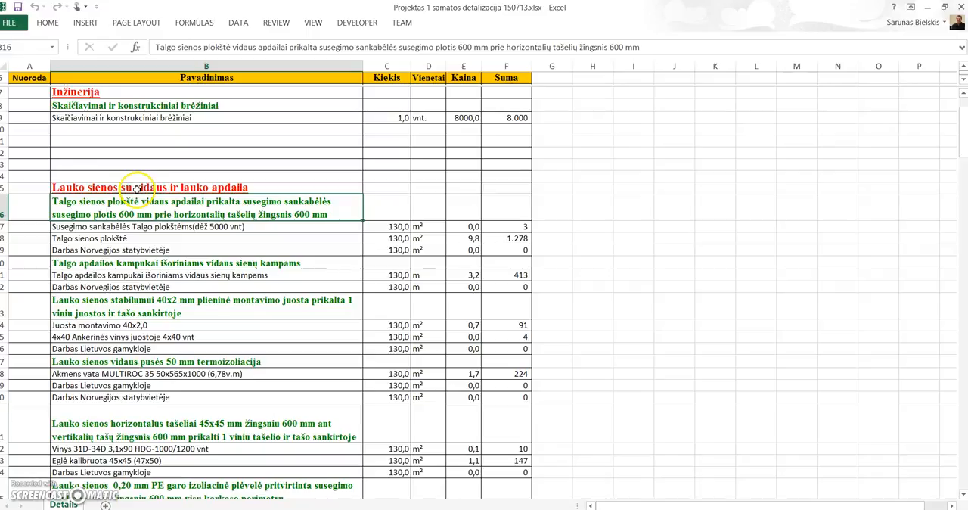
Step: Read through the exterior wall layers down to the windows and outside doors heading, checking the exterior paint and factory labor items
{"action": "scroll", "coordinate": [142, 273], "scroll_direction": "down", "scroll_amount": 1}
{"action": "scroll", "coordinate": [144, 271], "scroll_direction": "down", "scroll_amount": 1}
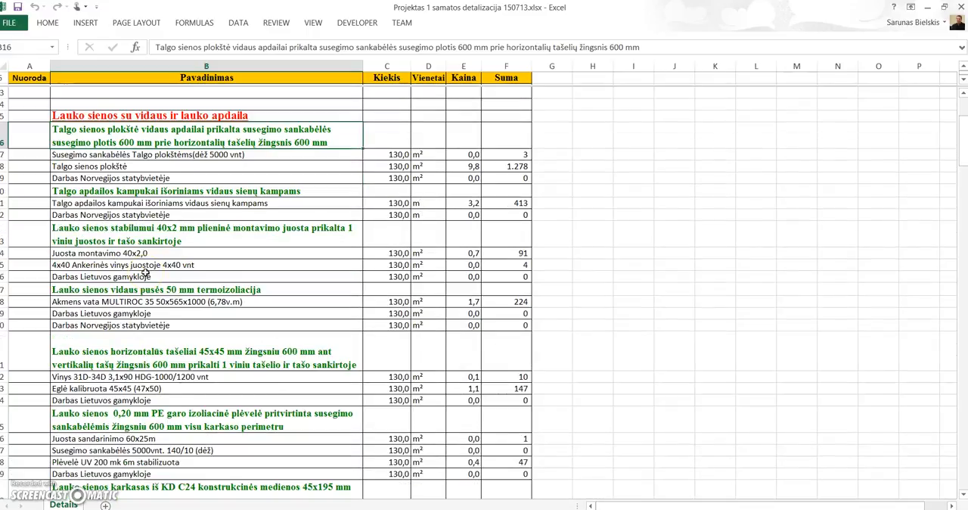
{"action": "scroll", "coordinate": [145, 272], "scroll_direction": "down", "scroll_amount": 2}
{"action": "scroll", "coordinate": [146, 272], "scroll_direction": "down", "scroll_amount": 5}
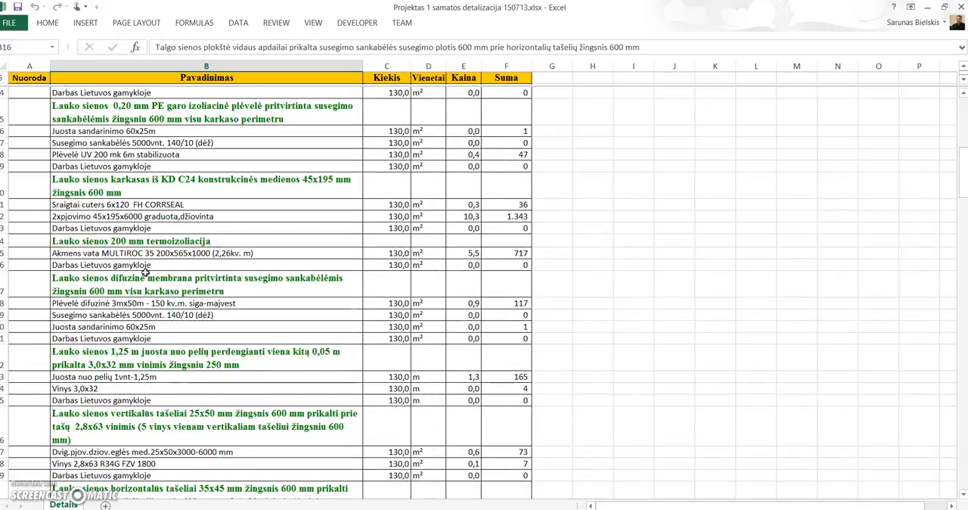
{"action": "scroll", "coordinate": [145, 272], "scroll_direction": "down", "scroll_amount": 7}
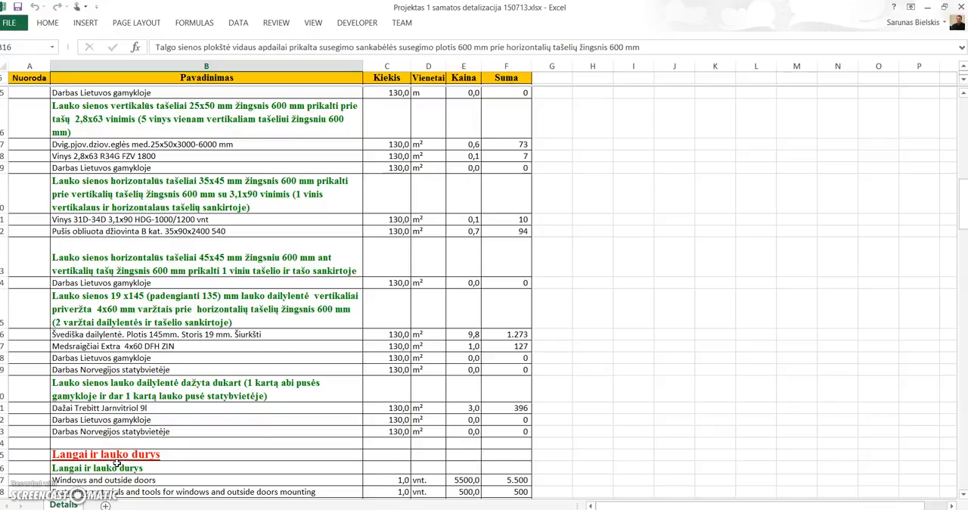
{"action": "left_click", "coordinate": [119, 454]}
{"action": "left_click", "coordinate": [115, 419]}
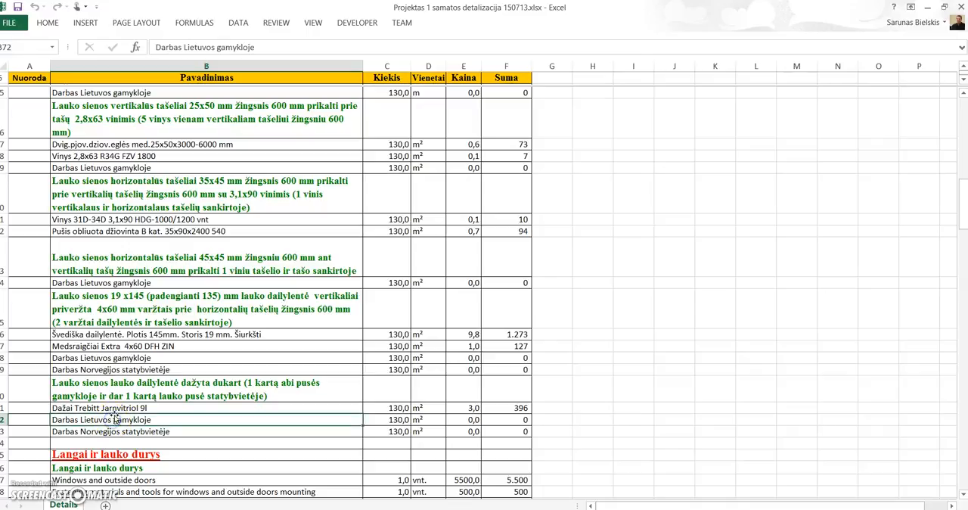
{"action": "left_click", "coordinate": [113, 408]}
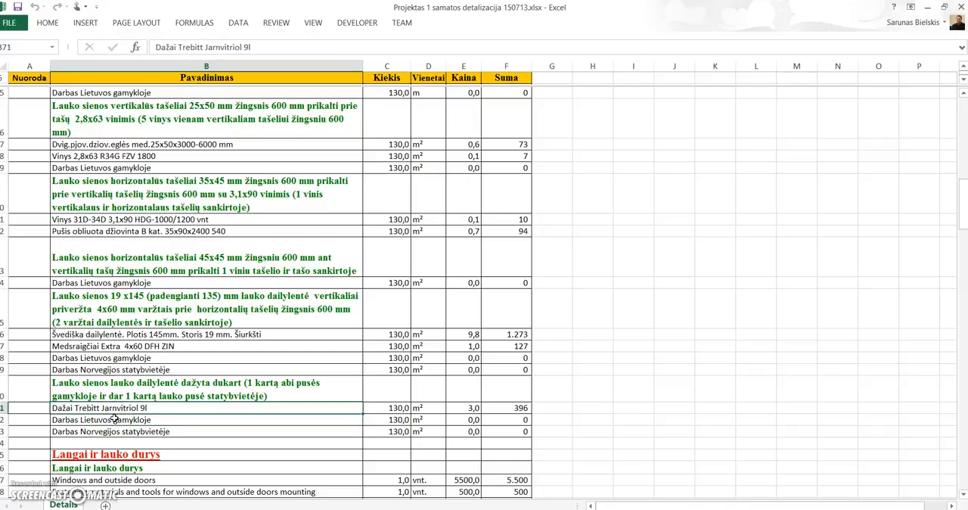
Step: Inspect the twice-painted exterior cladding layer and its factory labor, and compare with the element and layer names in Estimate.xlsm
{"action": "left_click", "coordinate": [114, 421]}
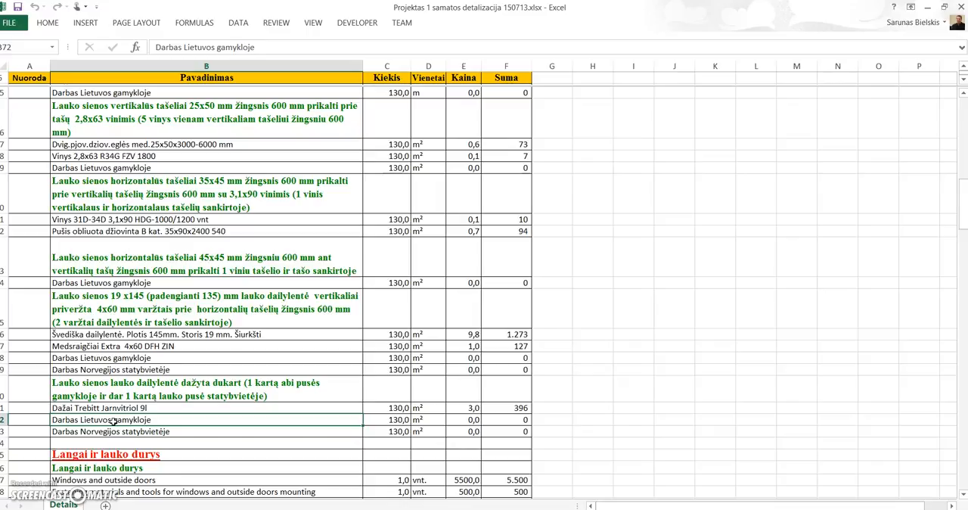
{"action": "left_click", "coordinate": [118, 390]}
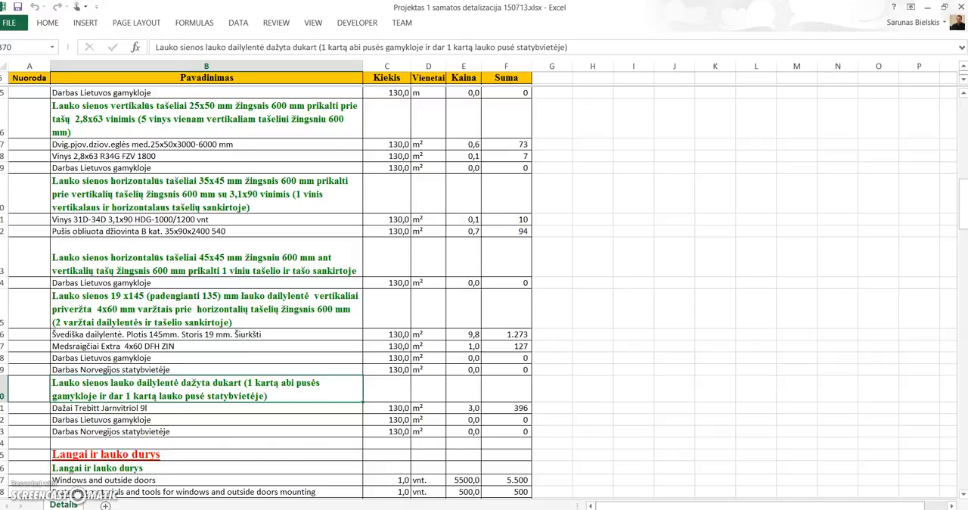
{"action": "left_click", "coordinate": [263, 509]}
{"action": "left_click", "coordinate": [264, 484]}
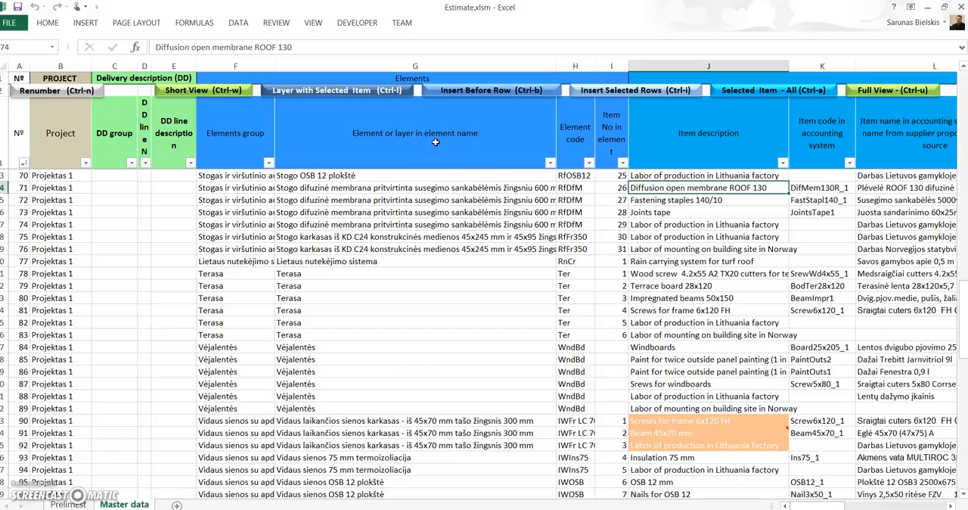
{"action": "left_click", "coordinate": [441, 65]}
{"action": "mouse_move", "coordinate": [301, 509]}
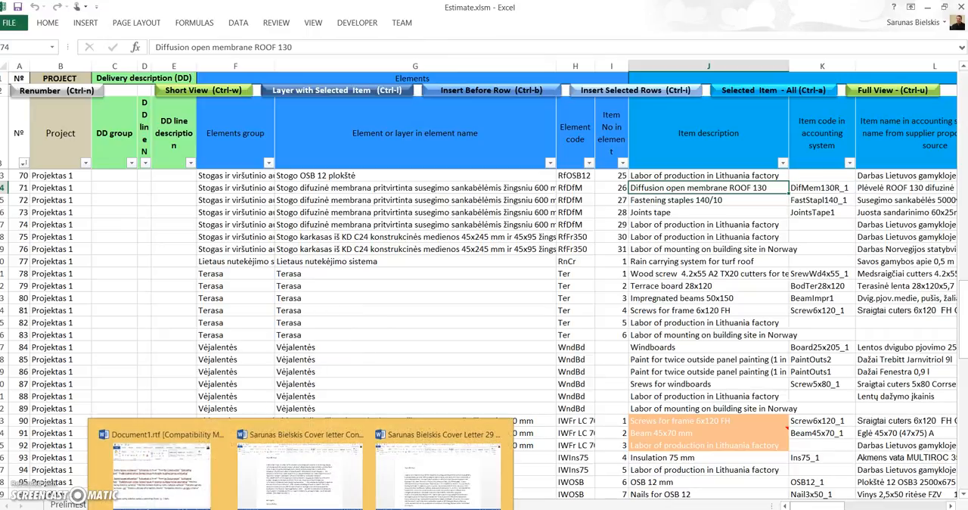
{"action": "mouse_move", "coordinate": [263, 509]}
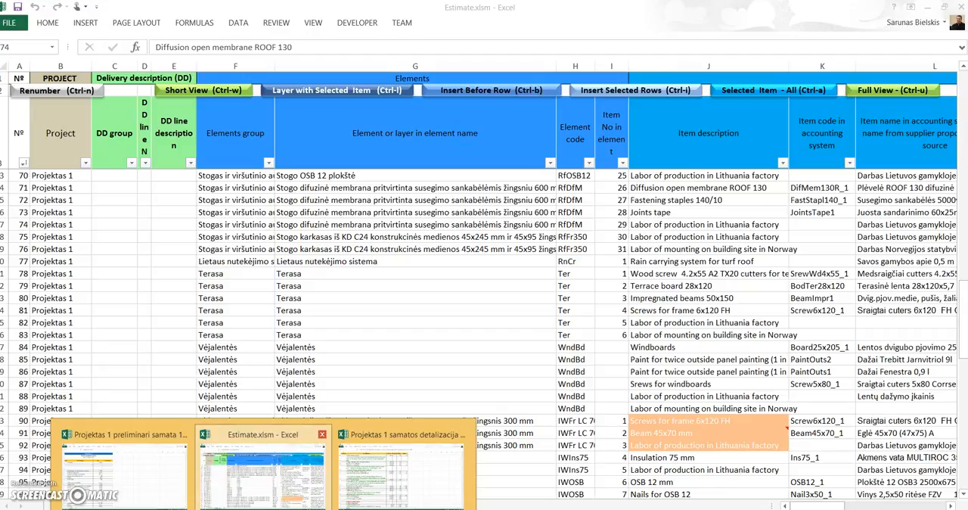
{"action": "left_click", "coordinate": [262, 469]}
Step: Switch to the Projektas 1 samatos detalizacija workbook and inspect the group heading Lauko sienos su vidaus ir lauko apdaila
{"action": "left_click", "coordinate": [262, 509]}
{"action": "left_click", "coordinate": [386, 469]}
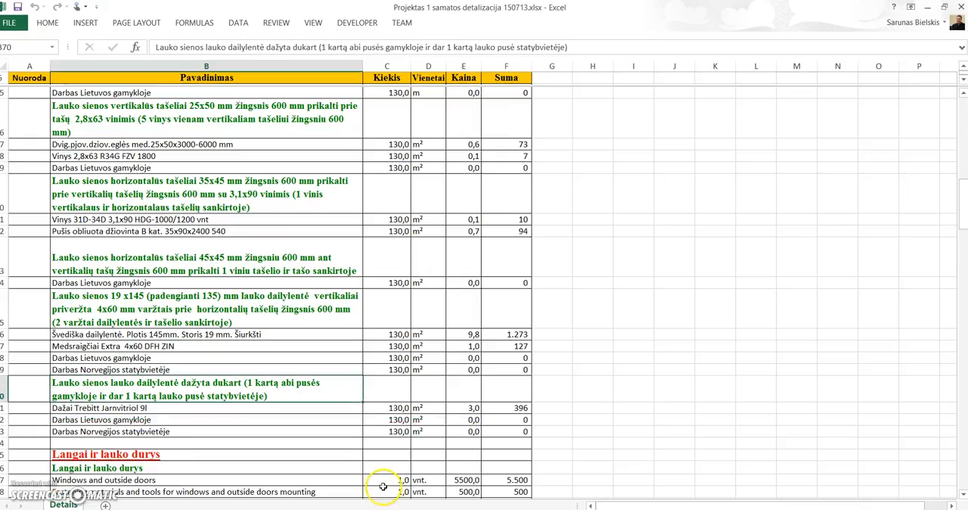
{"action": "scroll", "coordinate": [151, 310], "scroll_direction": "up", "scroll_amount": 12}
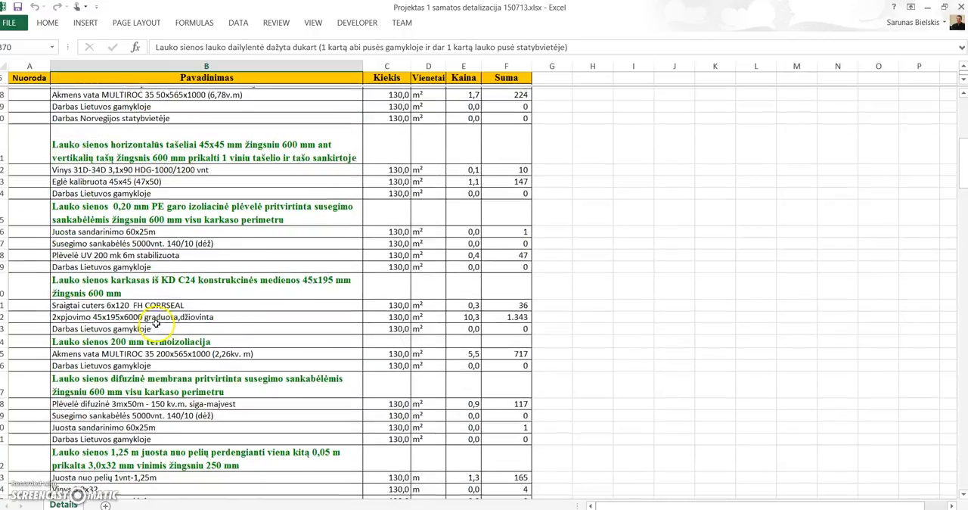
{"action": "left_click", "coordinate": [106, 151]}
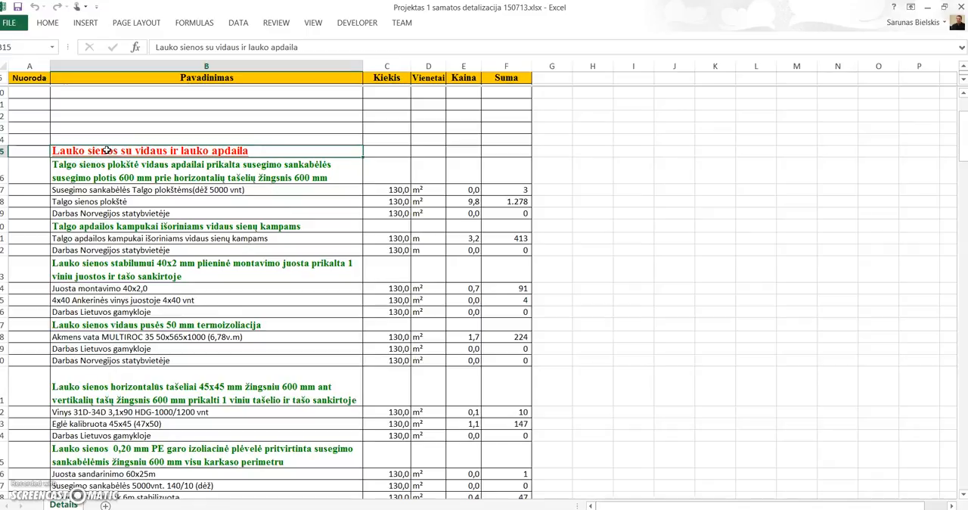
{"action": "left_click", "coordinate": [110, 153]}
Step: Switch to the Projektas 1 preliminari samata workbook and find the matching Lauko sienos su vidaus ir lauko apdaila line
{"action": "left_click", "coordinate": [263, 509]}
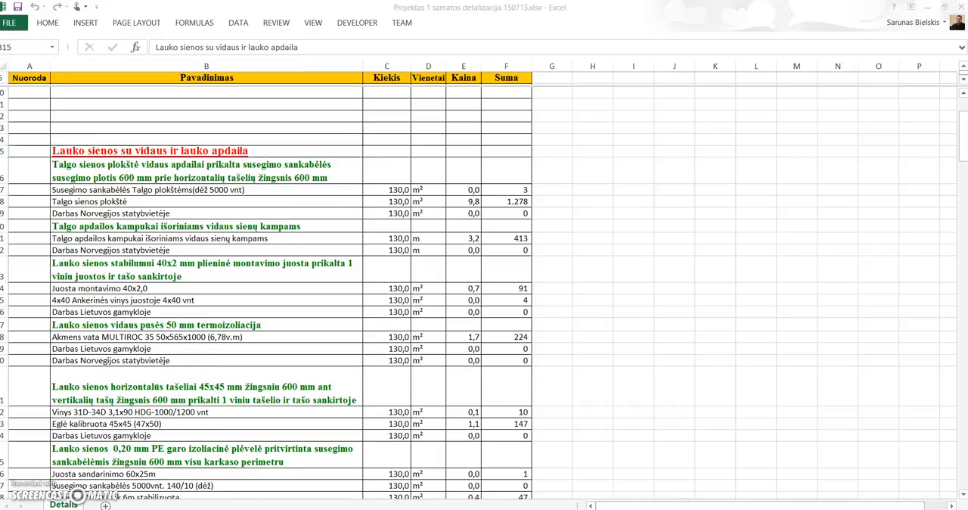
{"action": "left_click", "coordinate": [167, 504]}
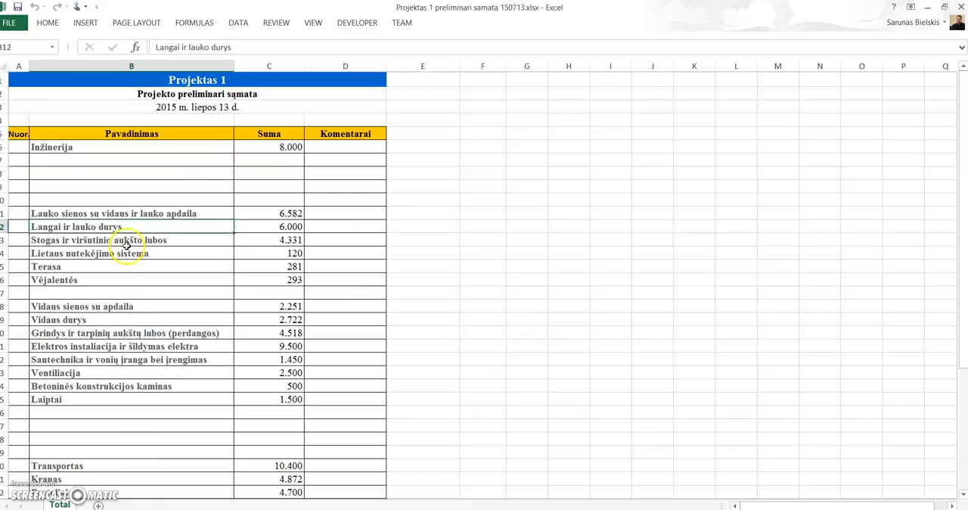
{"action": "left_click", "coordinate": [122, 213]}
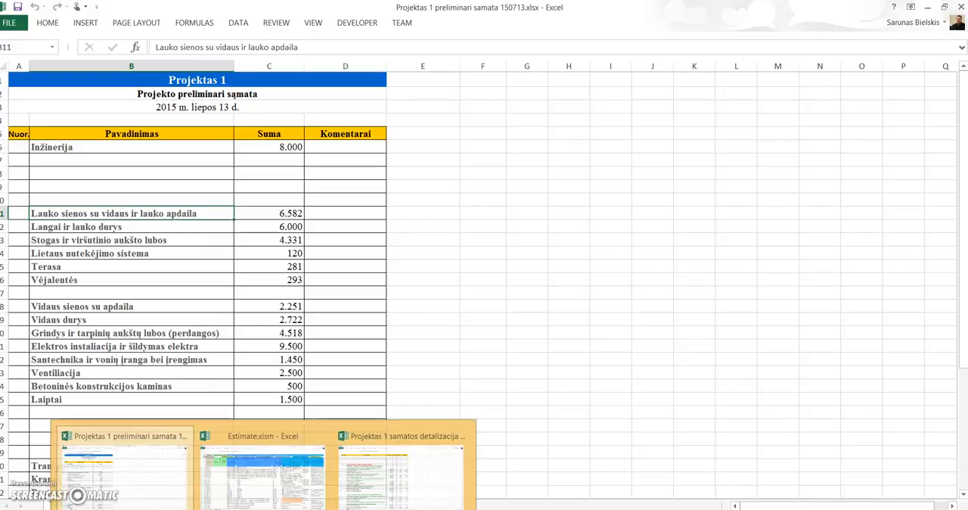
{"action": "left_click", "coordinate": [272, 502]}
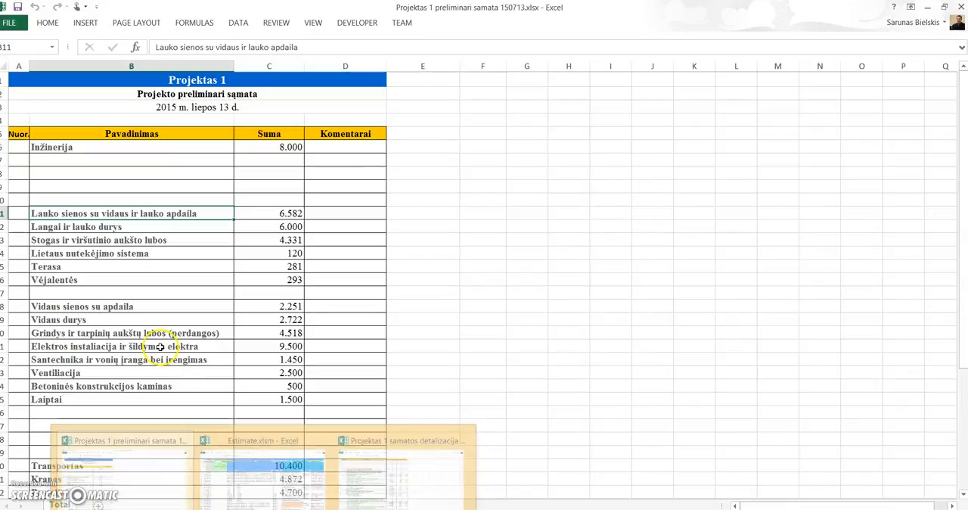
Step: Review the preliminary estimate lines Laiptai, Transportas, Virtuvės baldai ir įranga and Ventiliacija
{"action": "left_click", "coordinate": [133, 399]}
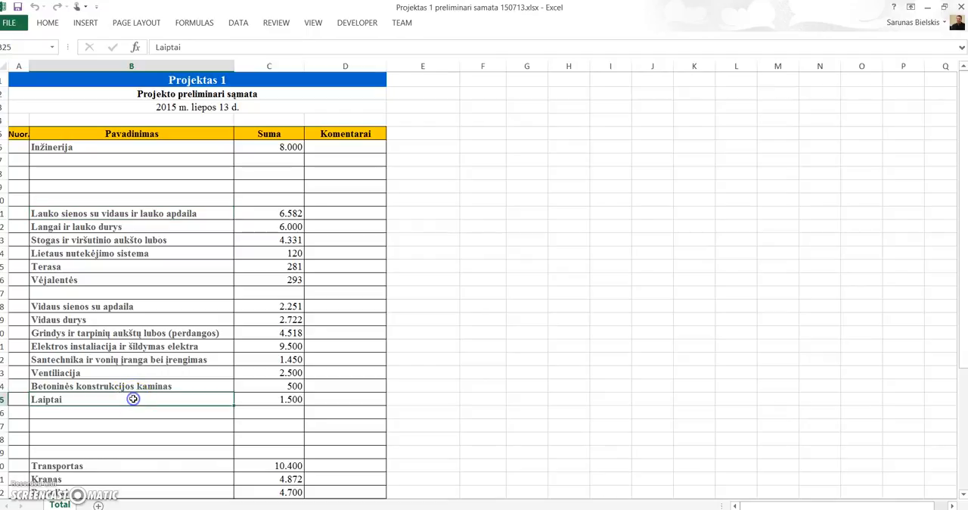
{"action": "left_click", "coordinate": [130, 466]}
{"action": "scroll", "coordinate": [129, 469], "scroll_direction": "down", "scroll_amount": 2}
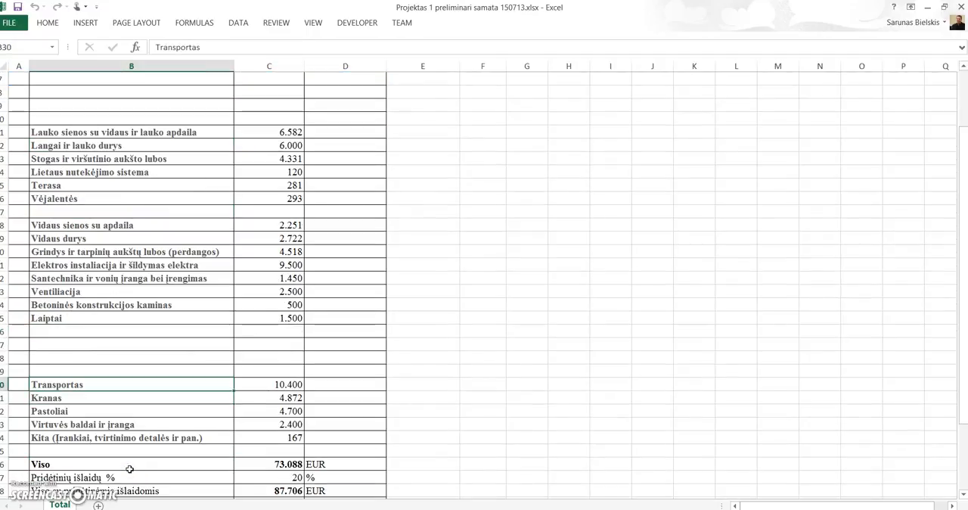
{"action": "left_click", "coordinate": [136, 425]}
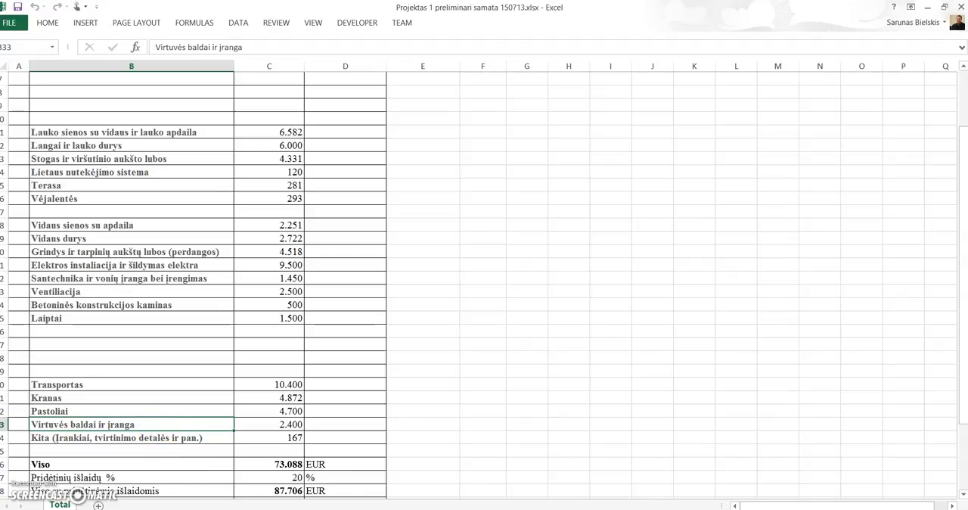
{"action": "mouse_move", "coordinate": [263, 509]}
{"action": "left_click", "coordinate": [199, 291]}
Step: Switch to Estimate.xlsm and examine the Elements group column, including a Stogas ir viršutinio aukšto lubos entry
{"action": "left_click", "coordinate": [263, 509]}
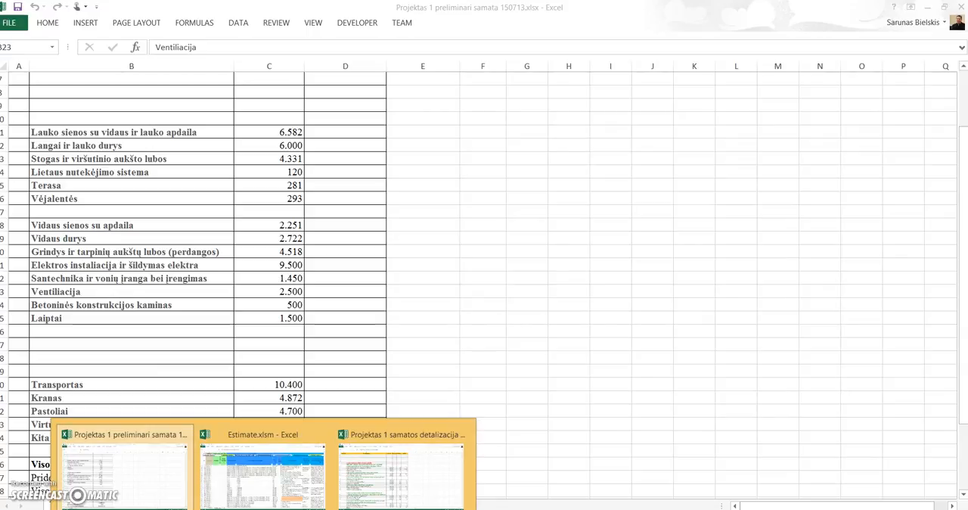
{"action": "left_click", "coordinate": [227, 477]}
{"action": "left_click", "coordinate": [235, 127]}
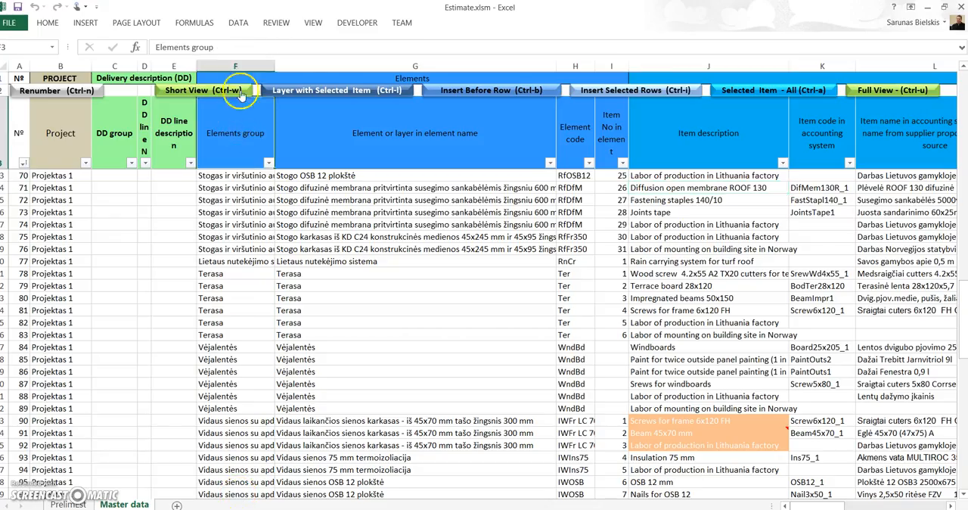
{"action": "left_click", "coordinate": [236, 201]}
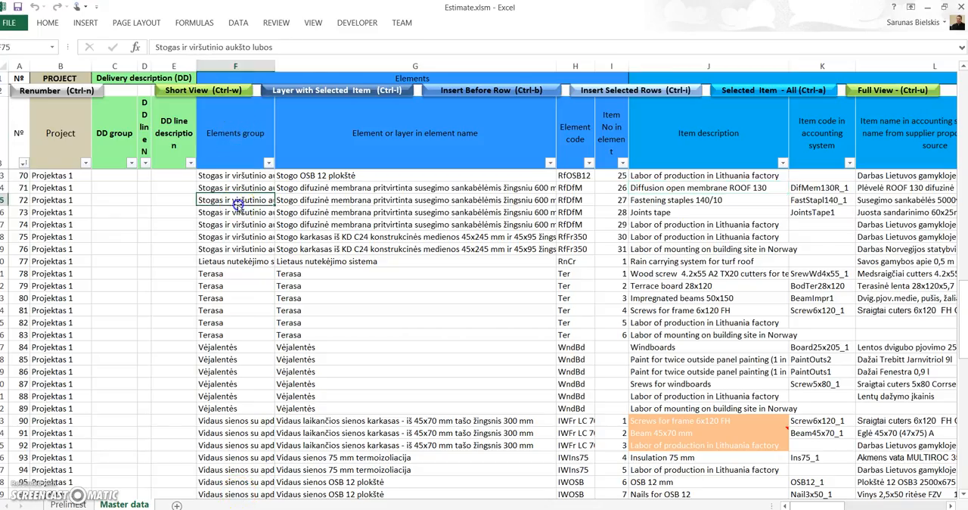